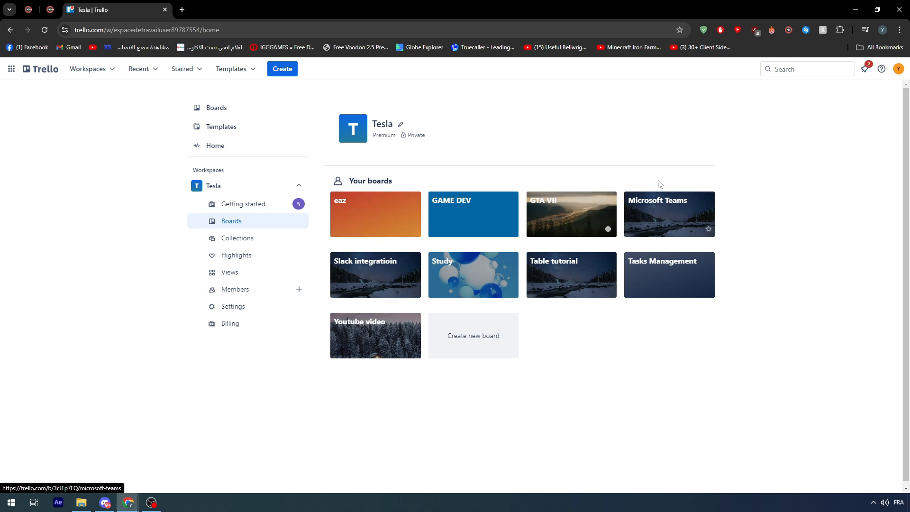
Step: Open the boards page of the Tesla workspace
left_click(254, 189)
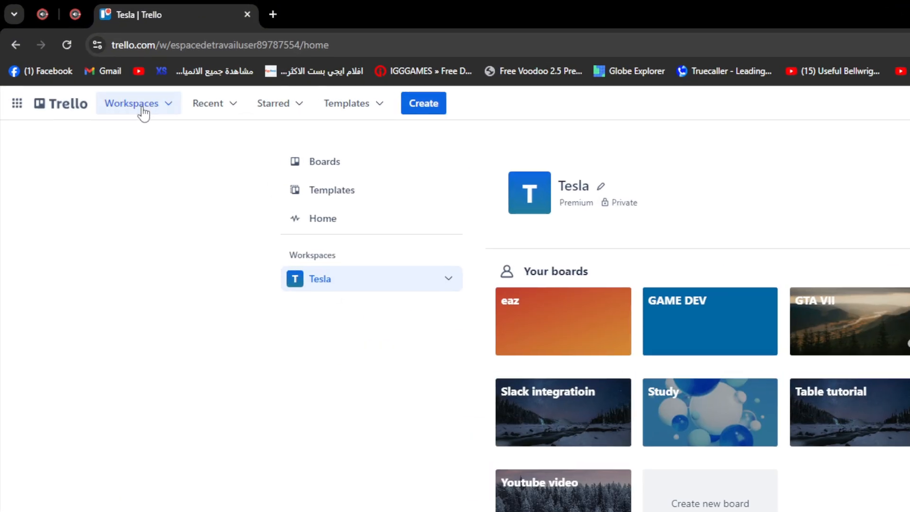
left_click(94, 72)
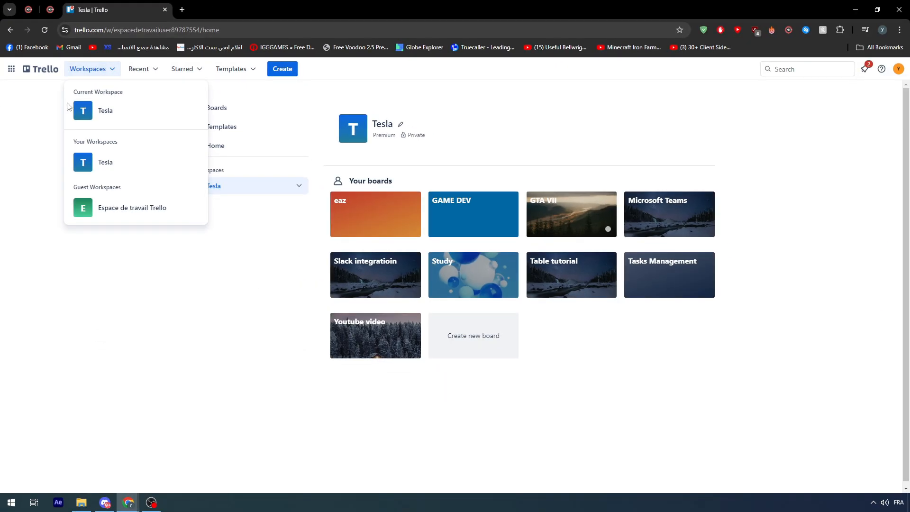
left_click(84, 164)
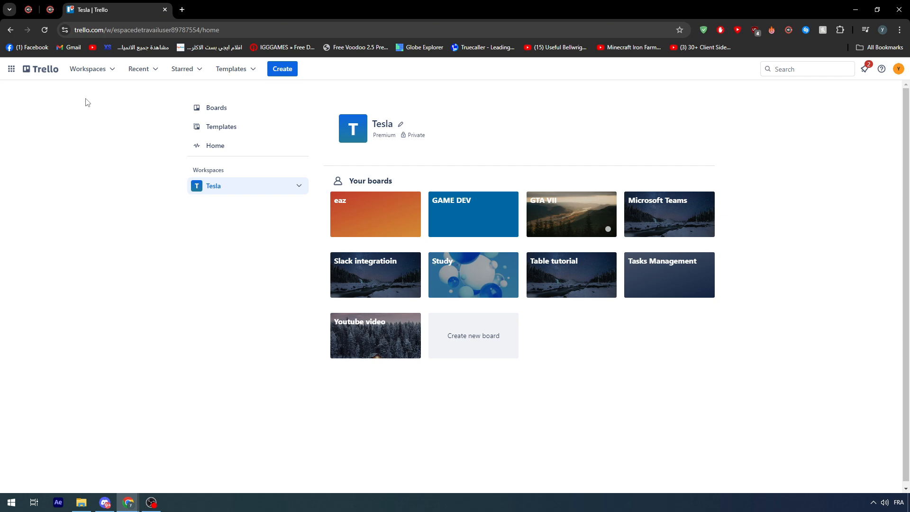
left_click(88, 70)
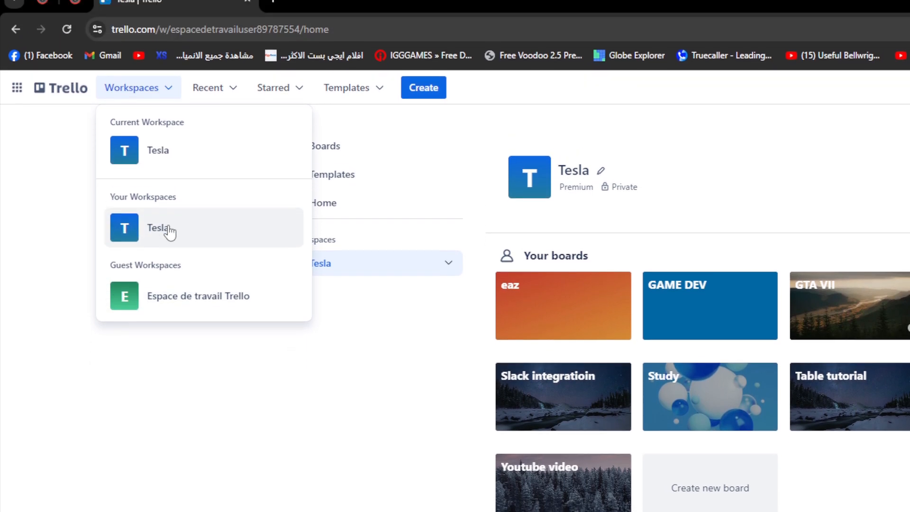
left_click(161, 230)
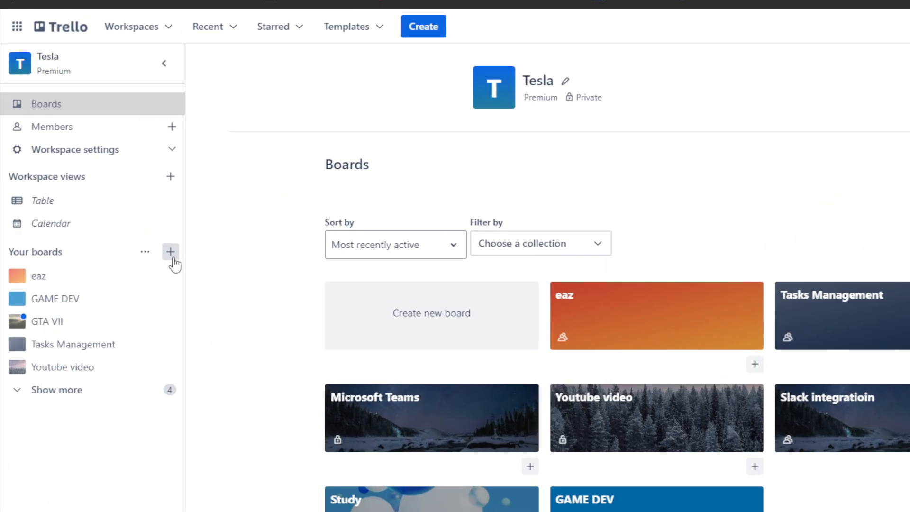
Step: Open the form for creating a new board in the Tesla workspace
left_click(171, 258)
left_click(285, 156)
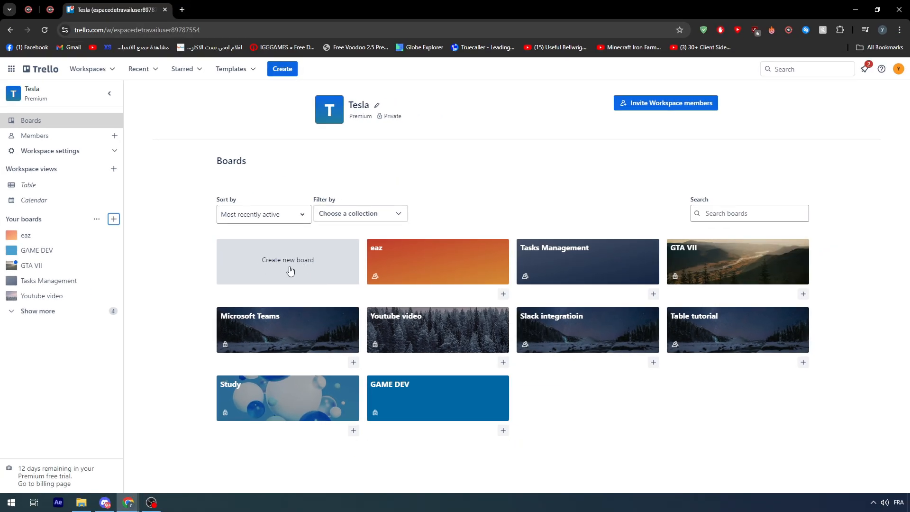
left_click(291, 271)
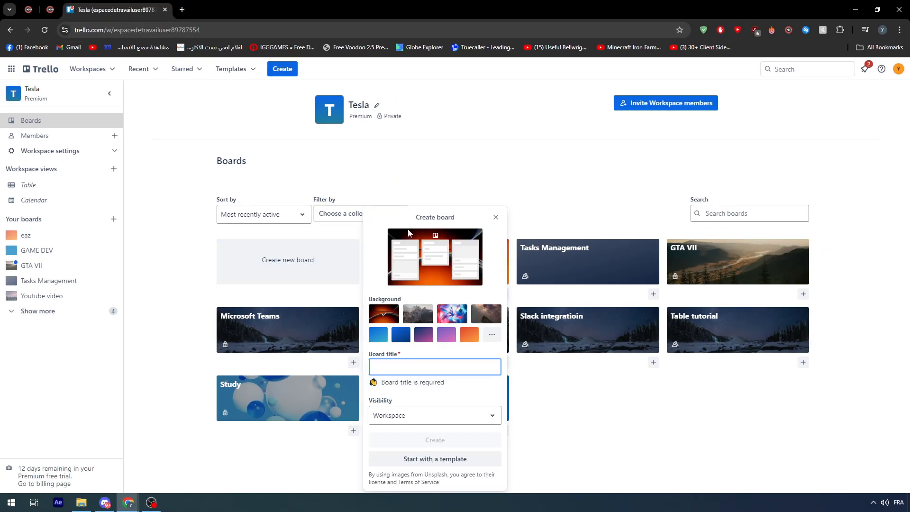
Step: Try several photo and colour backgrounds for the new board, ending on the dark blue gradient
left_click(384, 246)
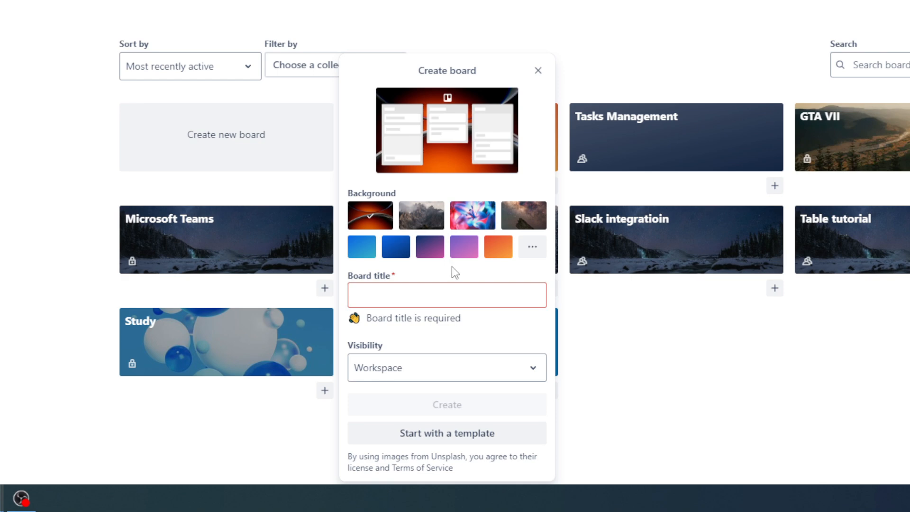
left_click(411, 225)
left_click(472, 222)
left_click(506, 222)
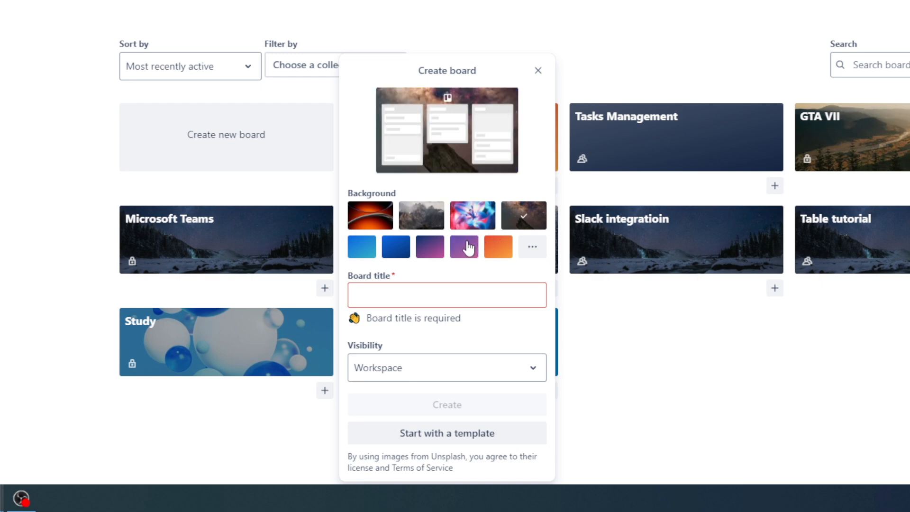
left_click(462, 222)
left_click(415, 224)
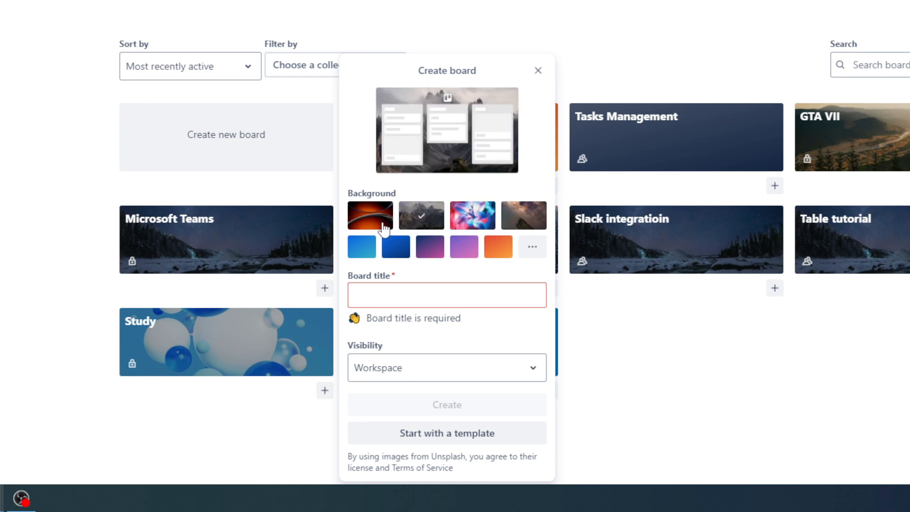
left_click(384, 229)
left_click(495, 251)
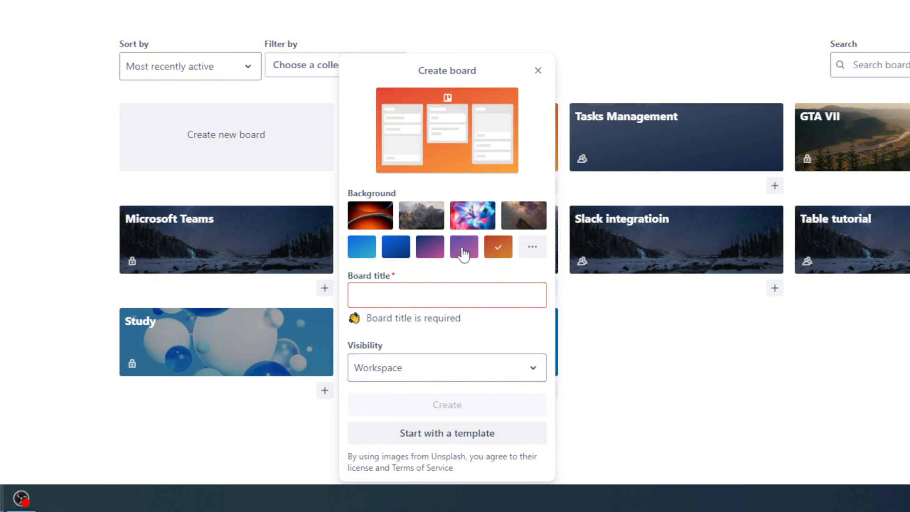
left_click(463, 254)
left_click(403, 251)
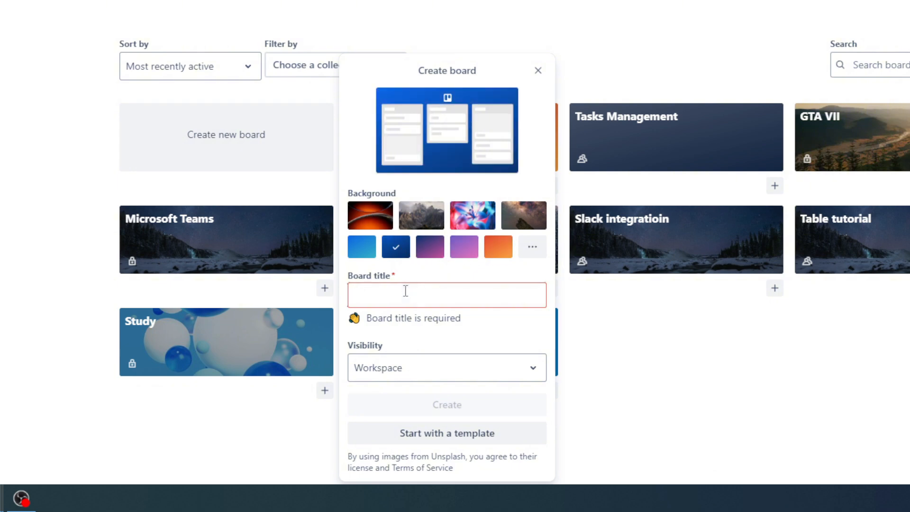
Step: Title the new board Tutorial and keep its visibility set to Workspace
type("Tutorial")
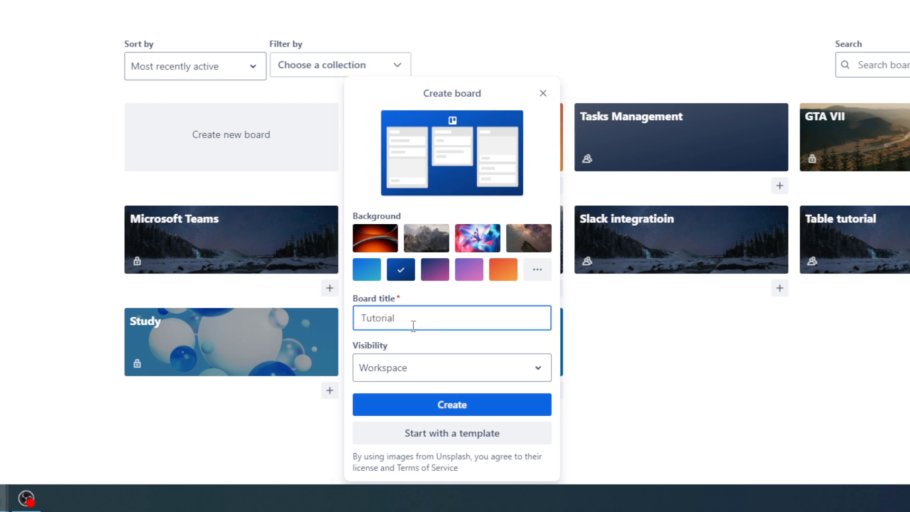
left_click(405, 340)
left_click(455, 369)
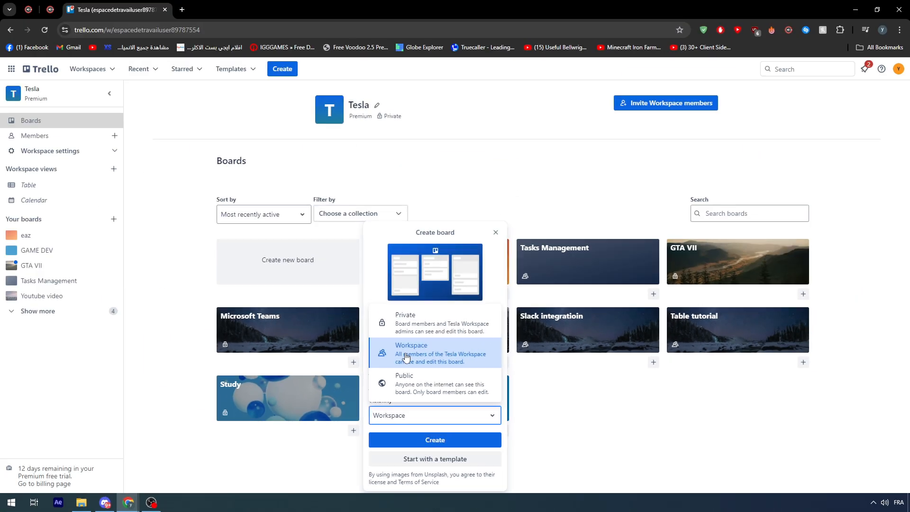
left_click(439, 276)
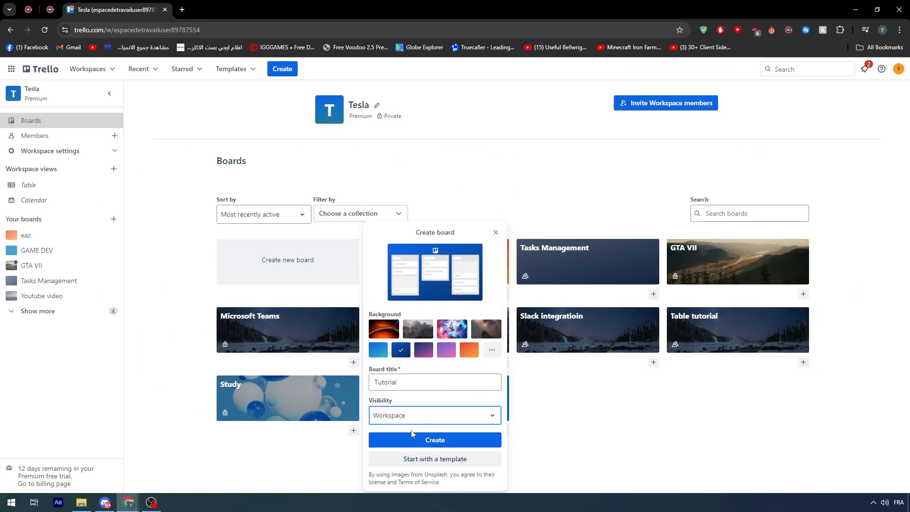
left_click(439, 470)
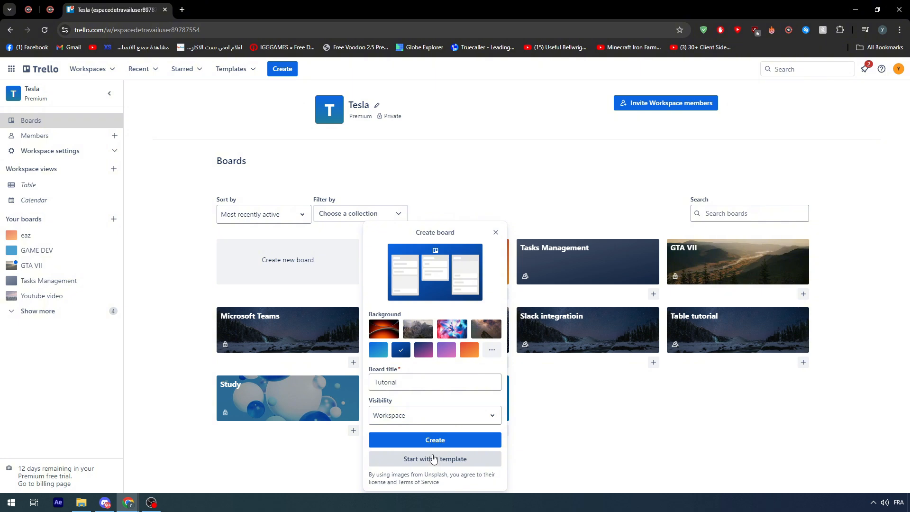
Step: Create a board from the Project Management template, keeping its default title, Workspace visibility and template cards
left_click(428, 460)
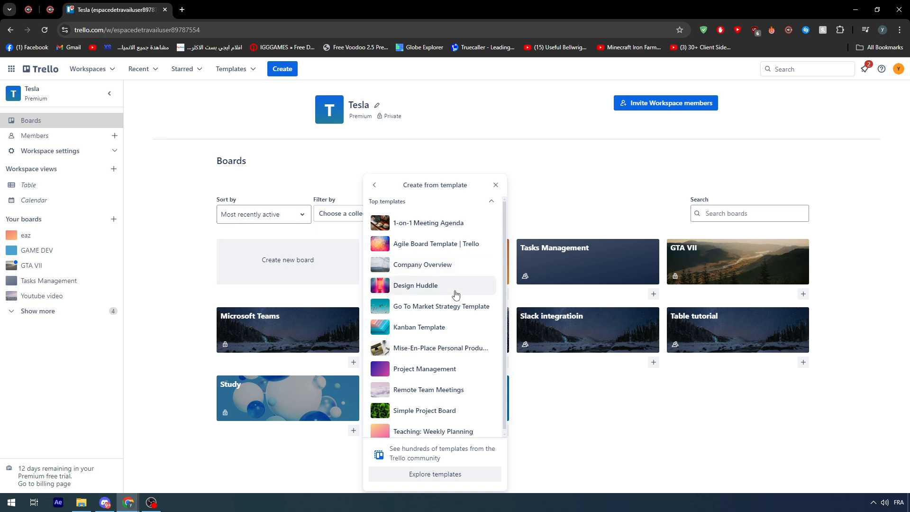
scroll(456, 303, "down", 1)
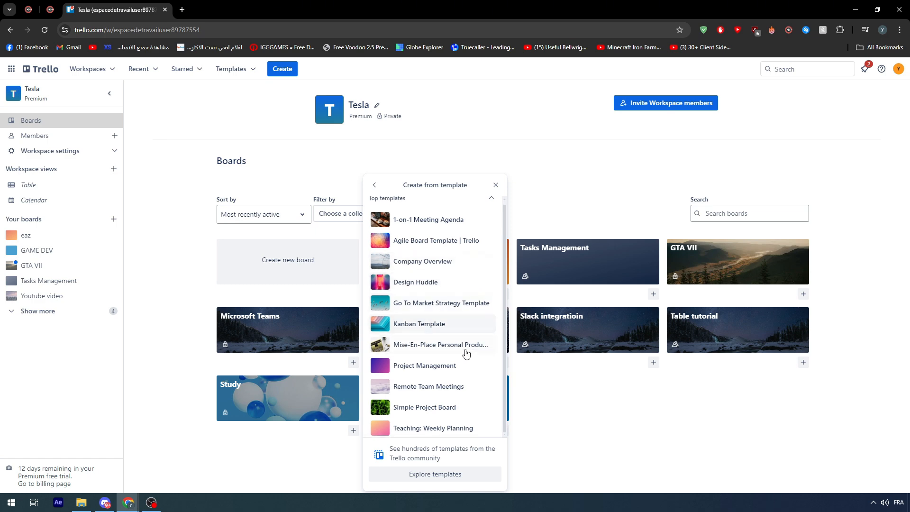
left_click(419, 366)
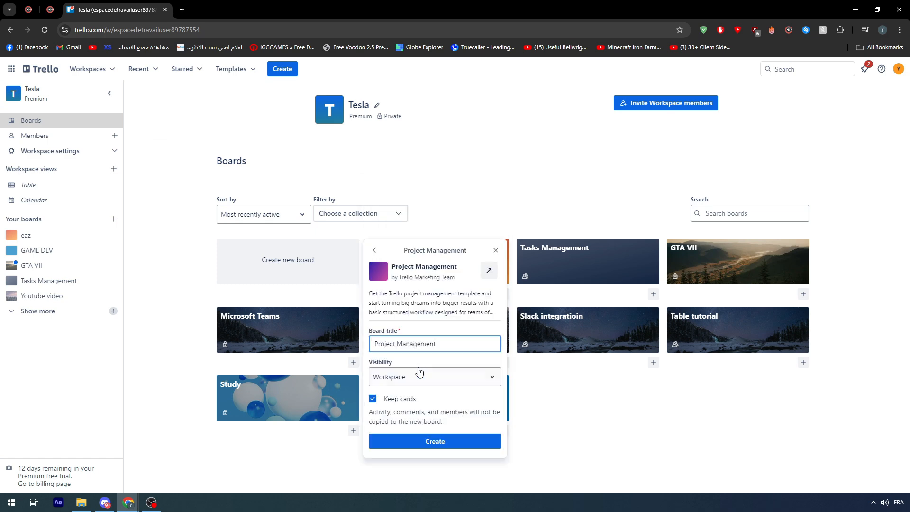
left_click(413, 438)
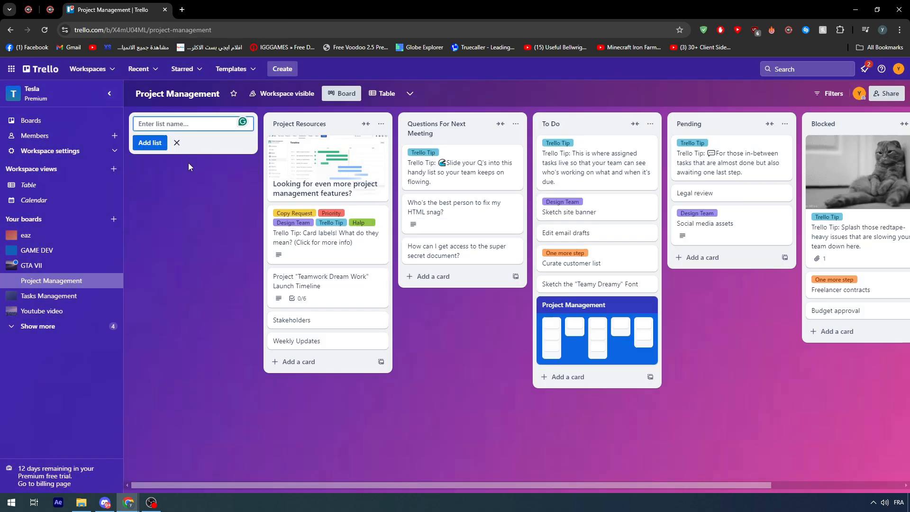
Step: Look over the board's lists from Project Resources to Done, and toggle the card label names off and on
left_click_drag(351, 485, 217, 454)
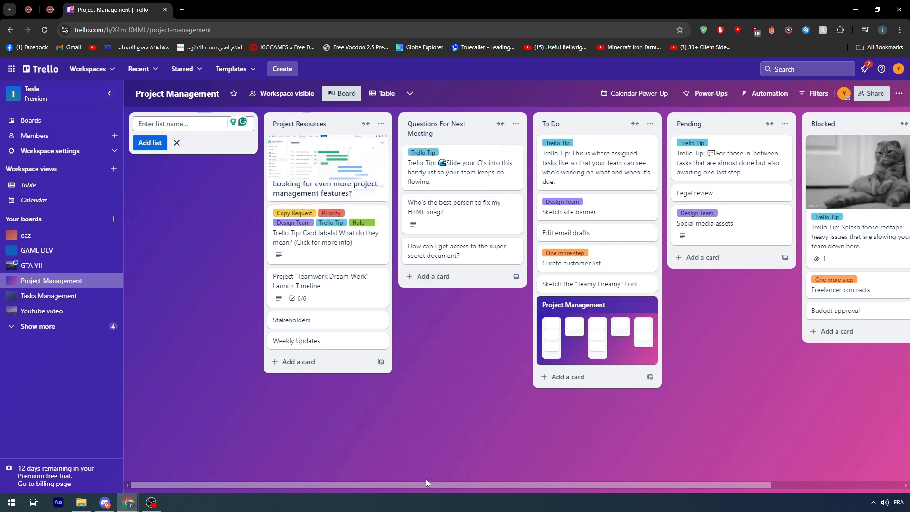
left_click_drag(426, 482, 280, 468)
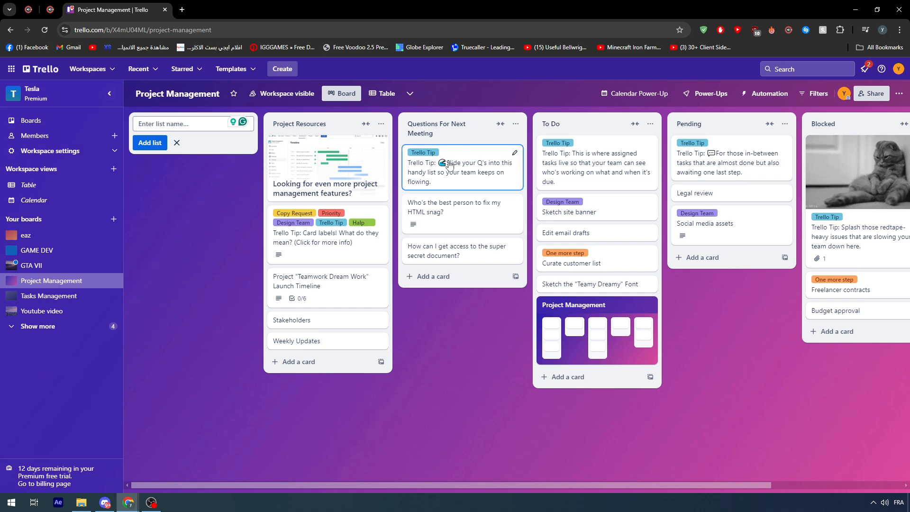
left_click(345, 116)
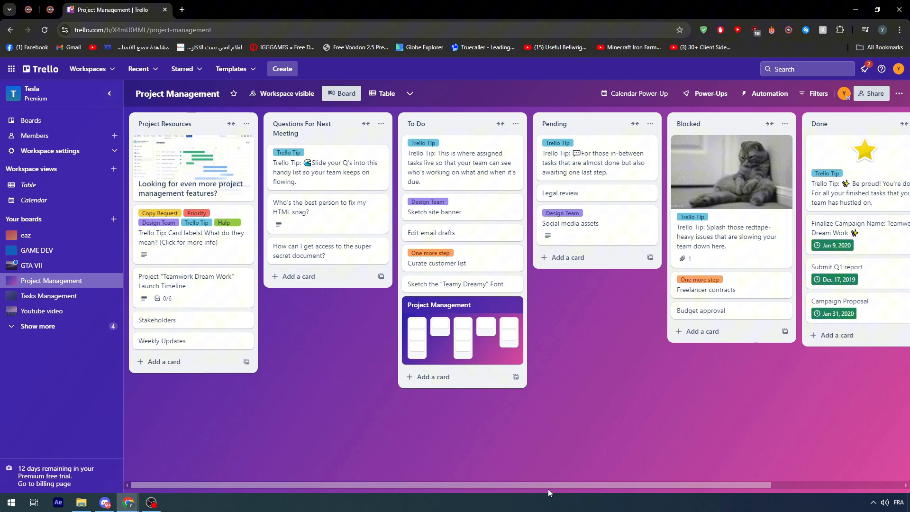
left_click_drag(548, 488, 696, 482)
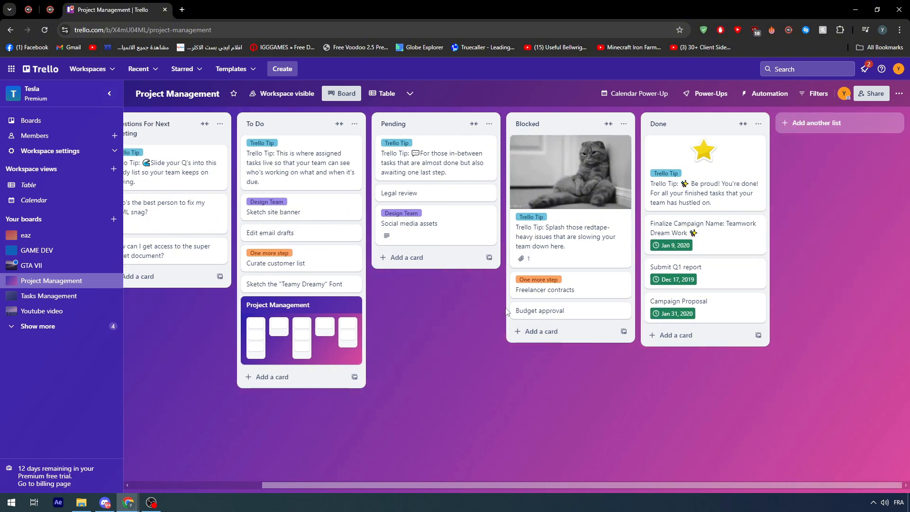
left_click_drag(311, 488, 117, 473)
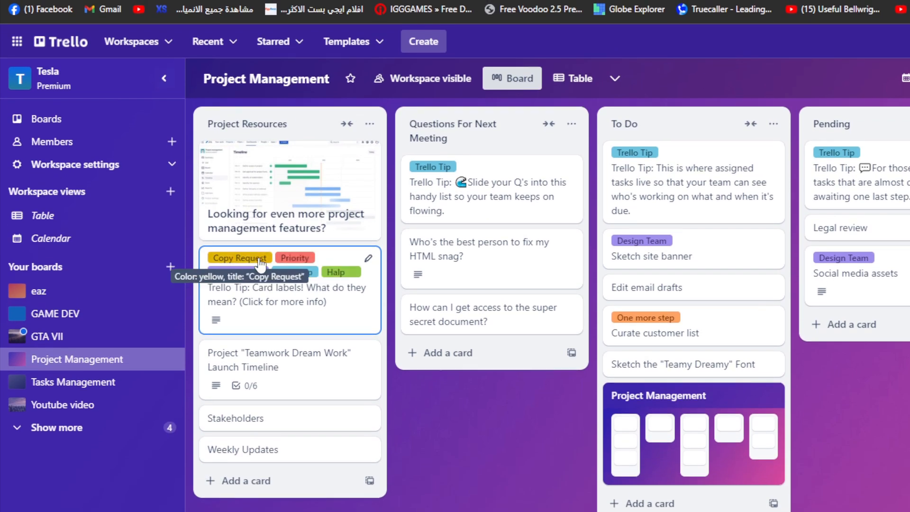
left_click(292, 259)
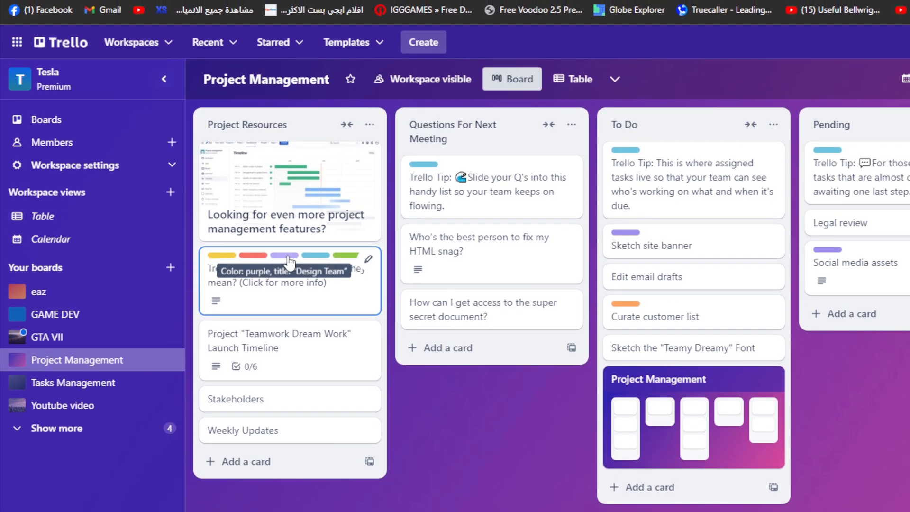
left_click(254, 256)
Step: Remove the Copy Request, Design Team, Trello Tip and Halp labels from the "Card labels!" card, keeping only Priority, and save it
left_click(366, 260)
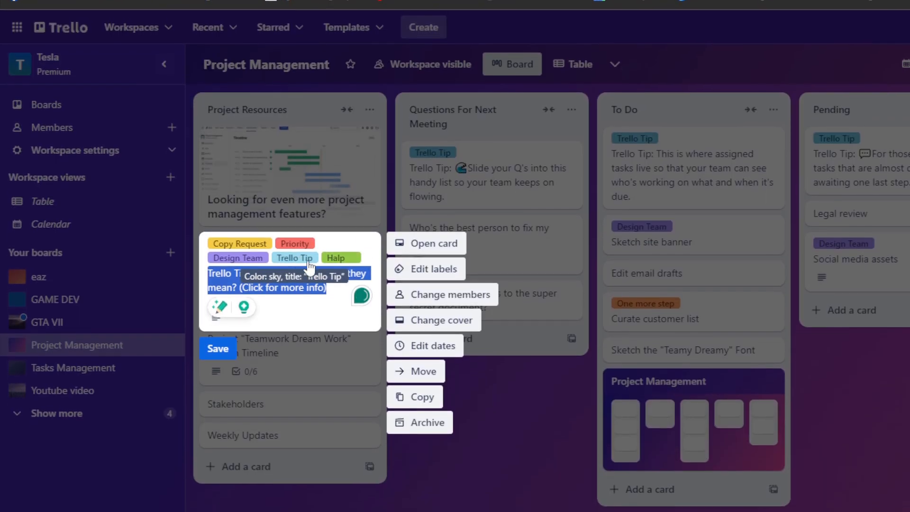
left_click(434, 269)
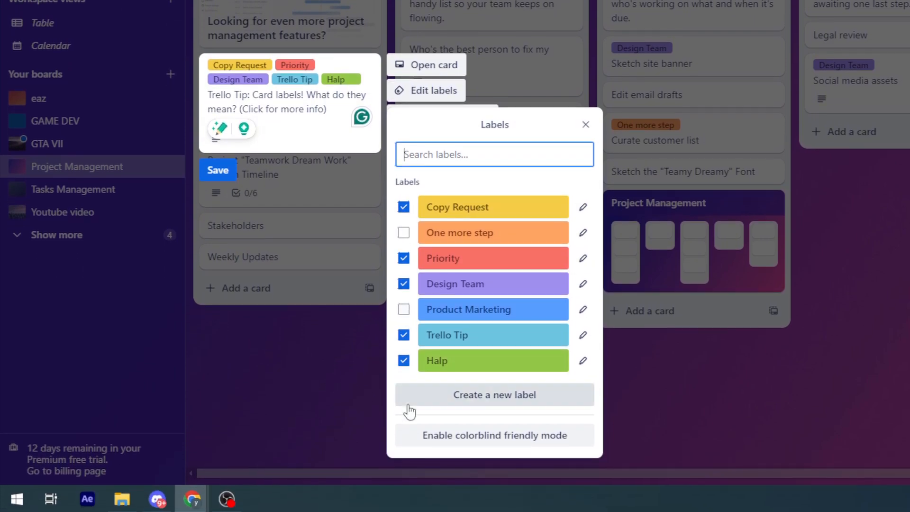
left_click(404, 284)
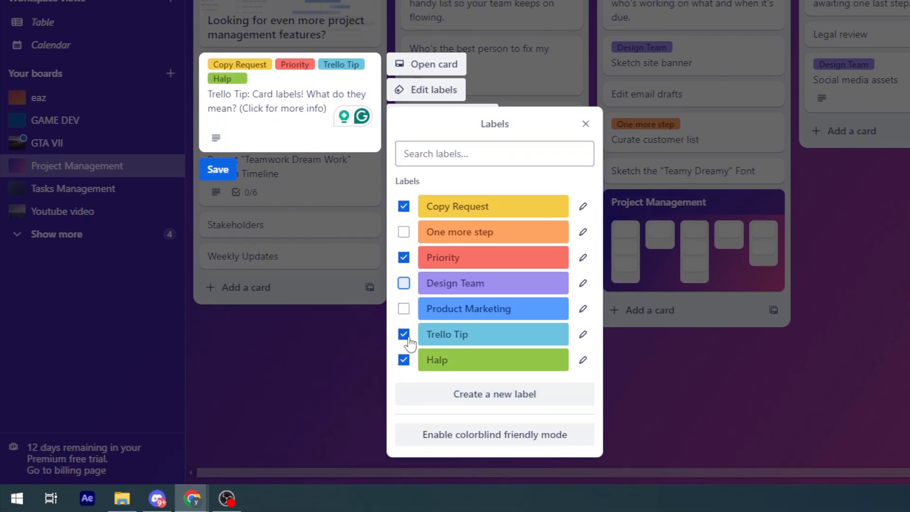
left_click(404, 334)
left_click(404, 360)
left_click(404, 207)
left_click(404, 258)
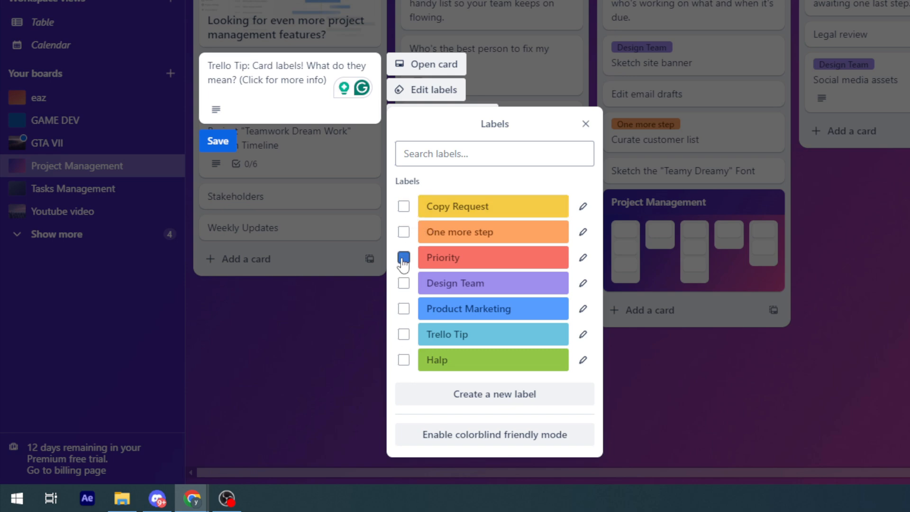
left_click(404, 257)
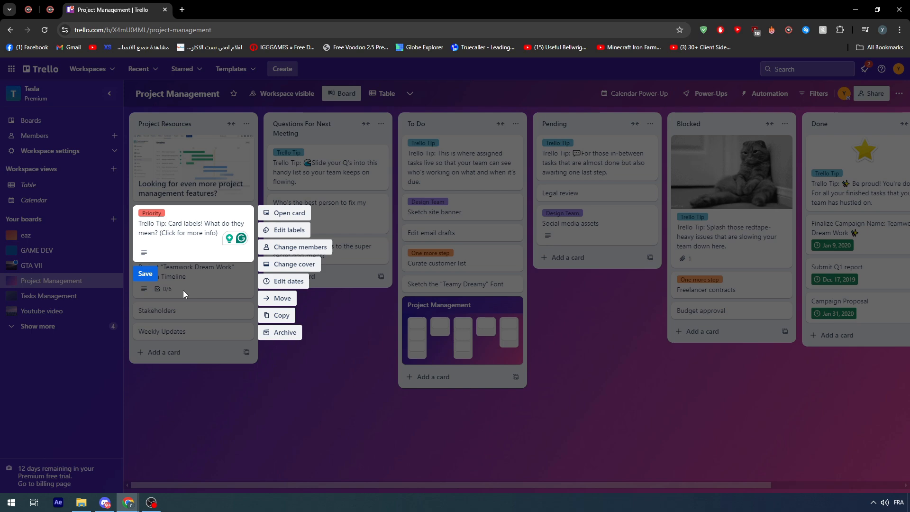
left_click(145, 274)
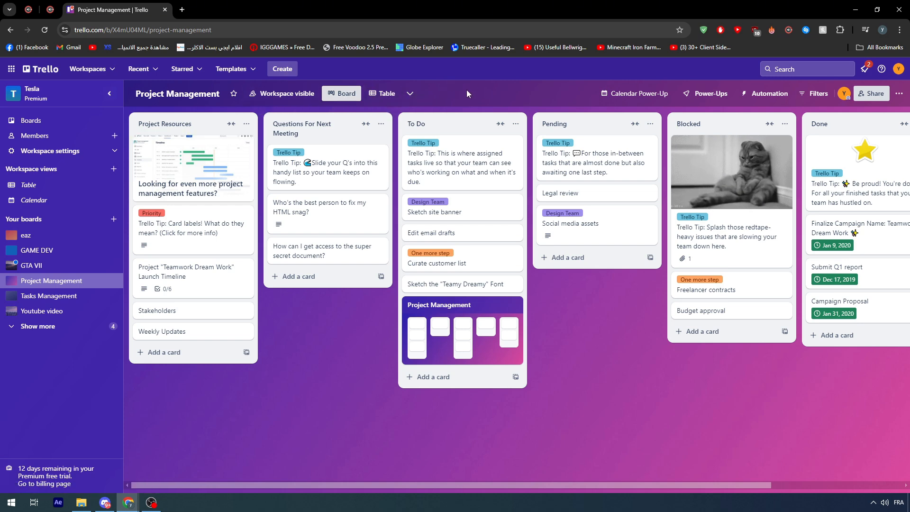
Step: Toggle the board's Table view off and on, and add the Calendar view
left_click(410, 94)
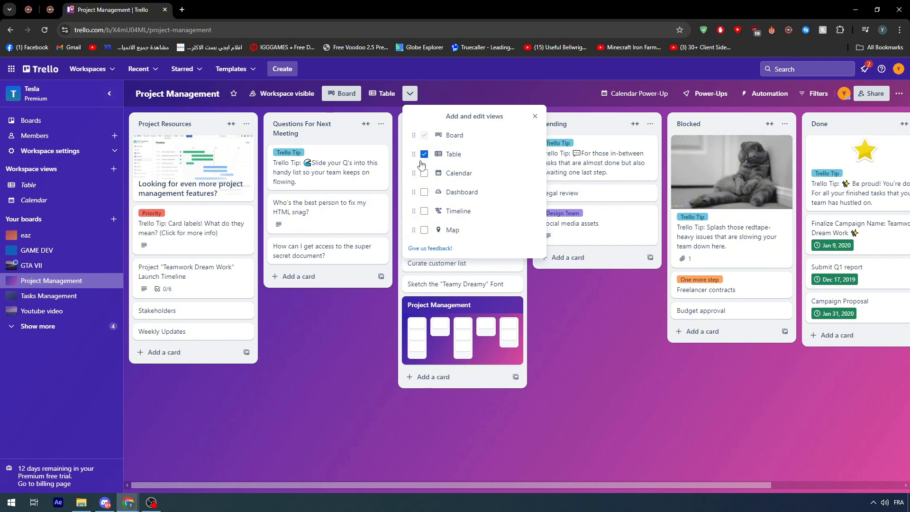
left_click(425, 155)
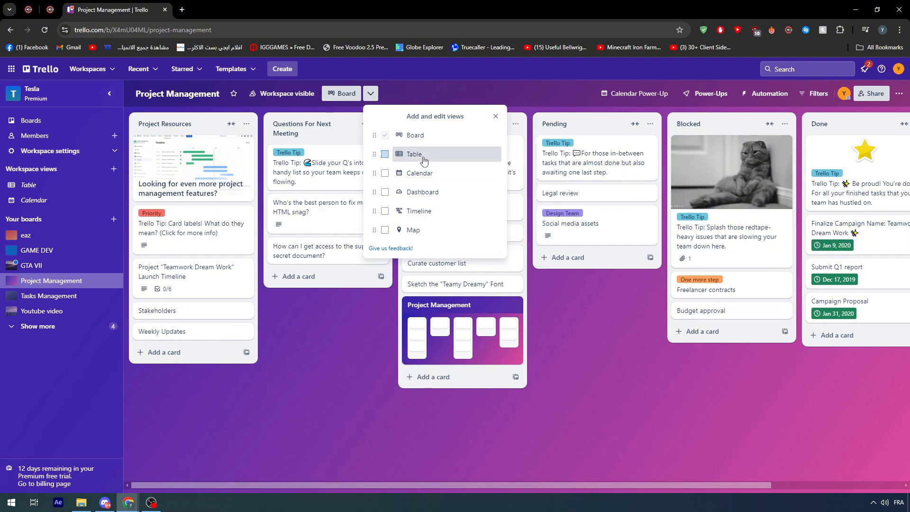
left_click(382, 155)
left_click(425, 154)
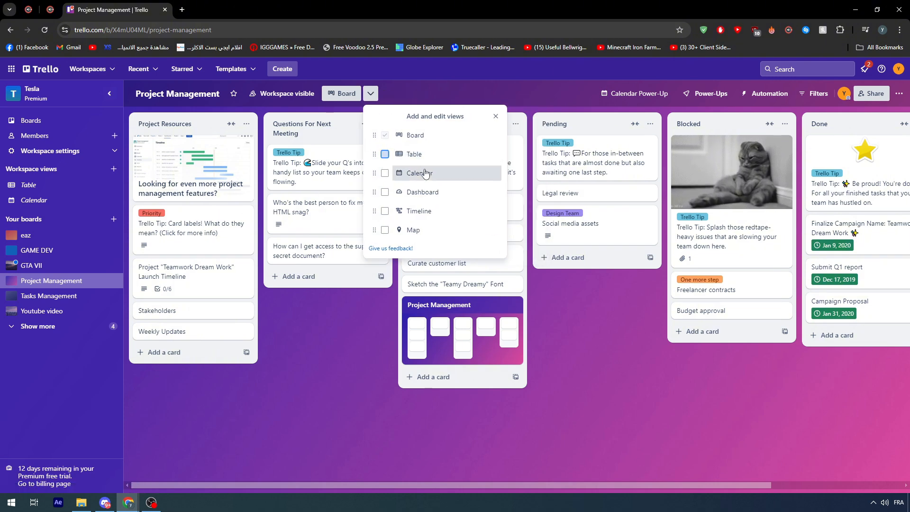
left_click(383, 174)
left_click(435, 154)
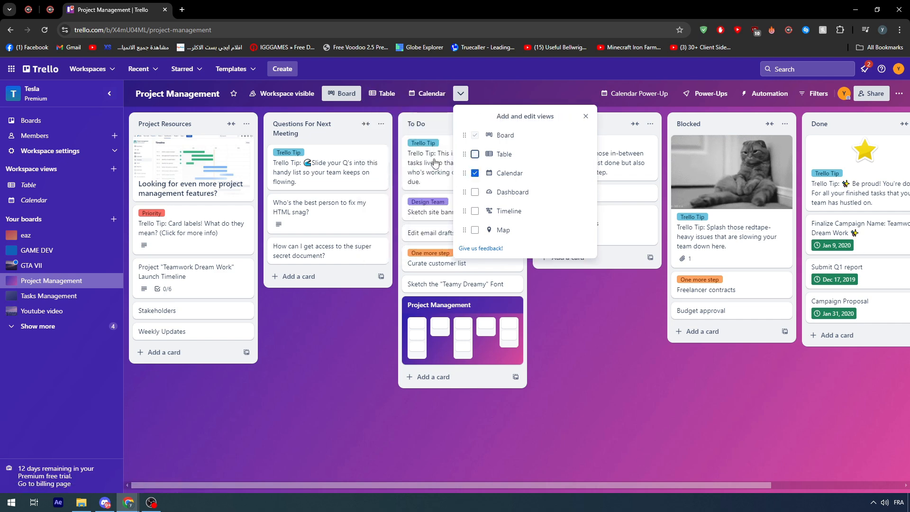
left_click(369, 83)
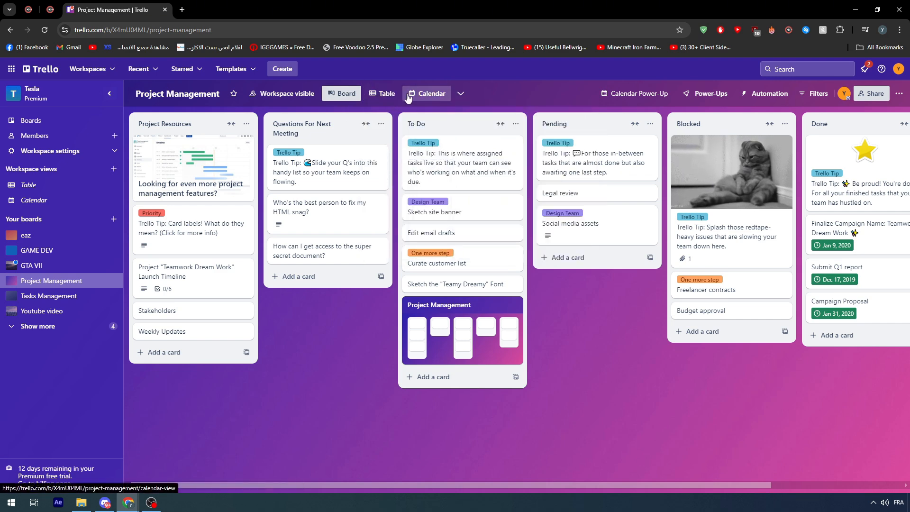
Step: Add the Dashboard, Timeline and Map views to the board
left_click(461, 94)
left_click(475, 192)
left_click(531, 211)
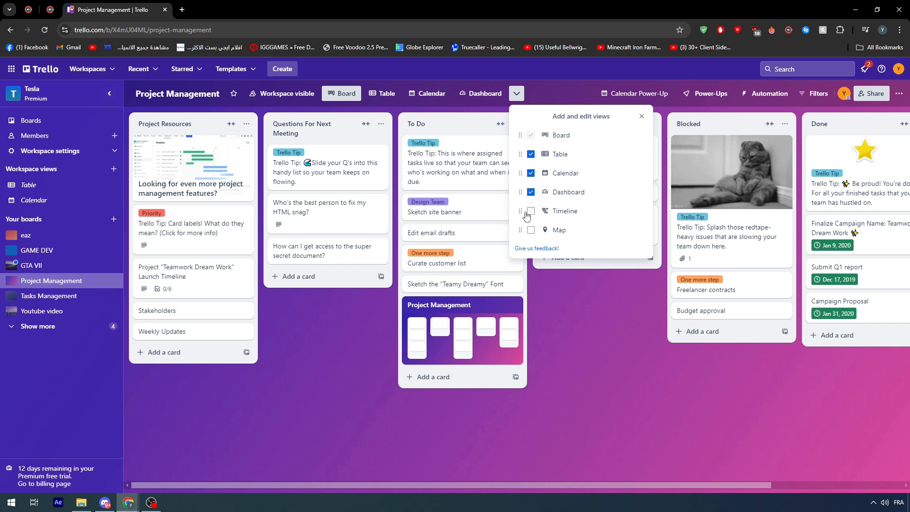
left_click(580, 230)
left_click(338, 337)
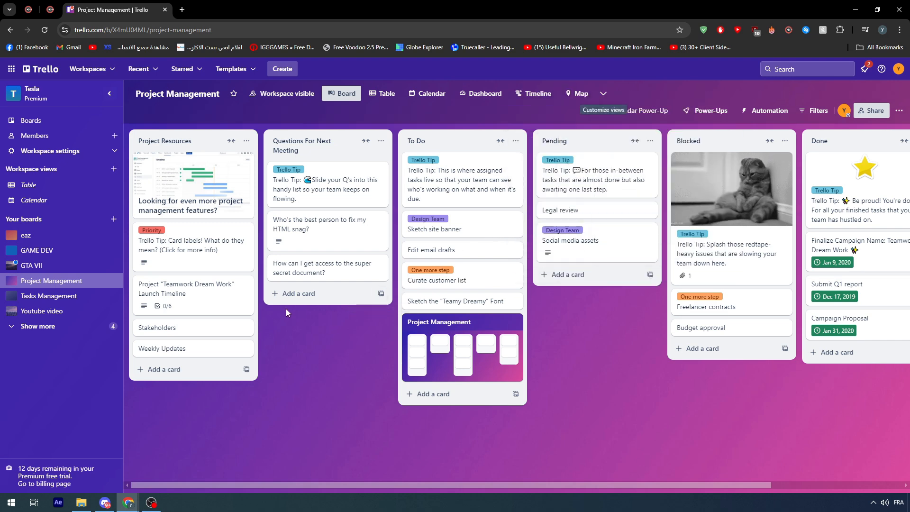
Step: Look through the board's cards in the Table view and compare it with the Board view
left_click(398, 96)
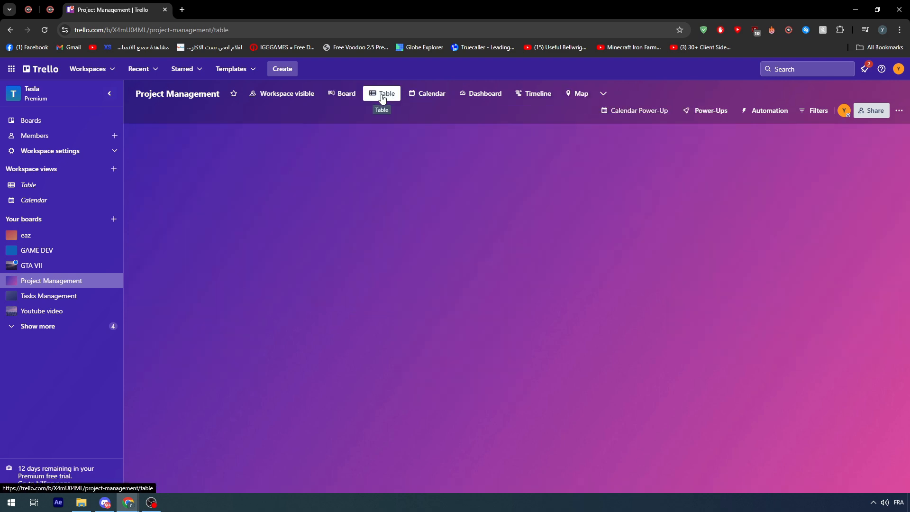
scroll(458, 252, "down", 3)
scroll(458, 252, "up", 5)
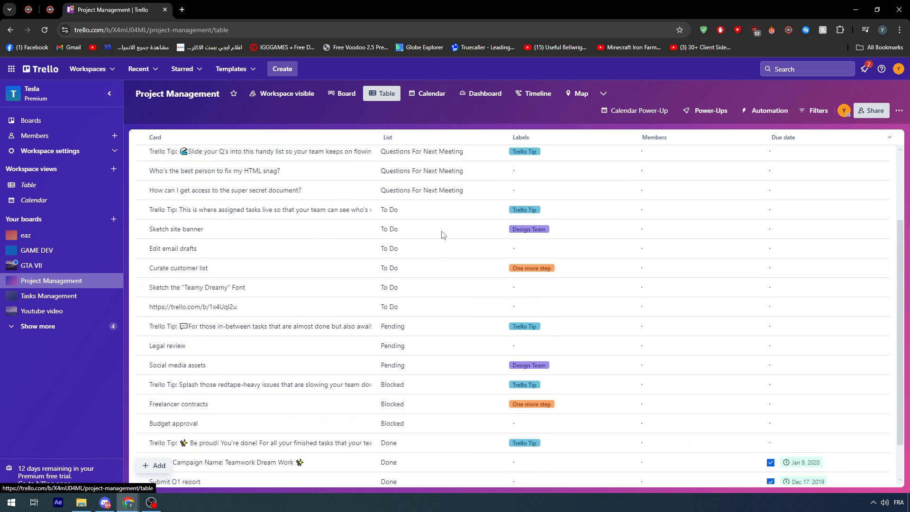
scroll(452, 267, "down", 1)
scroll(454, 267, "up", 1)
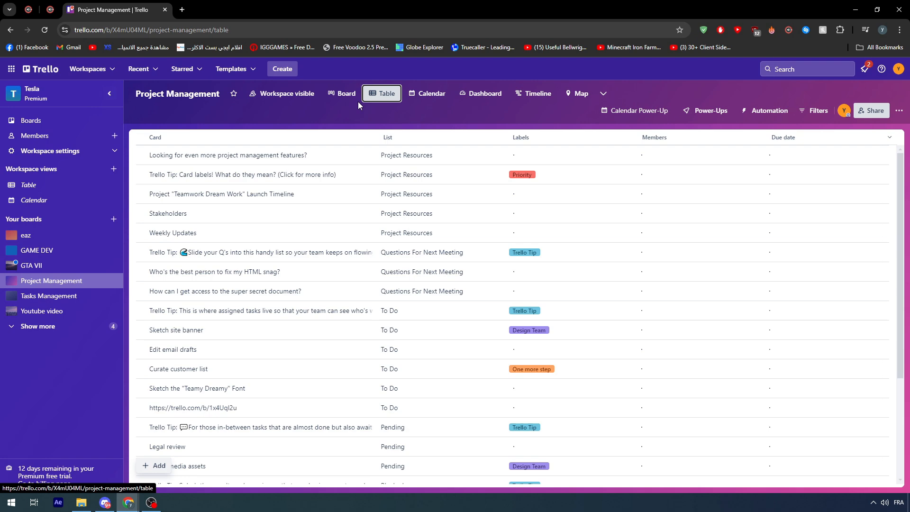
left_click(342, 94)
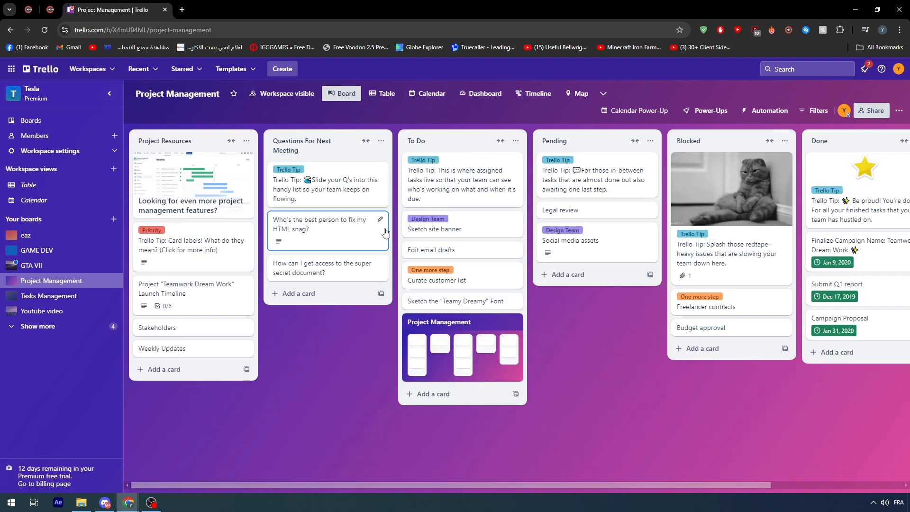
left_click(382, 94)
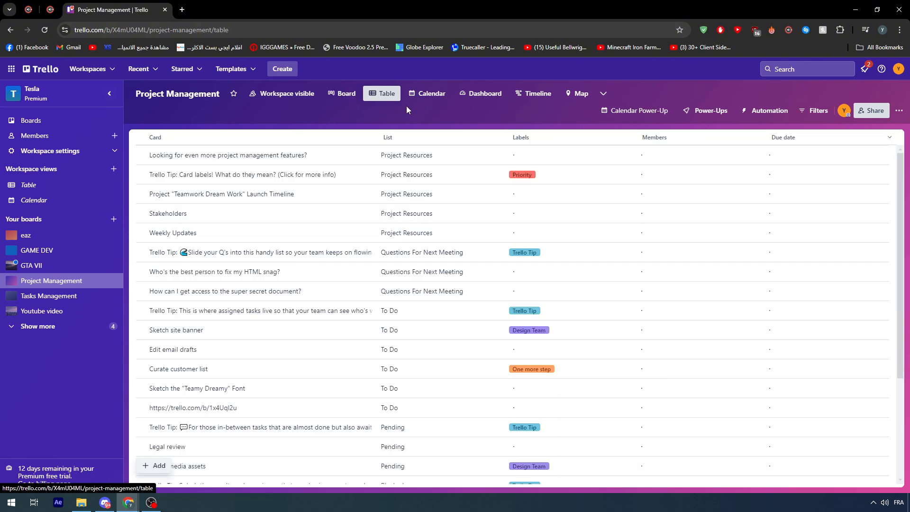
Step: Look over September 2024 in the board's Calendar view
left_click(429, 94)
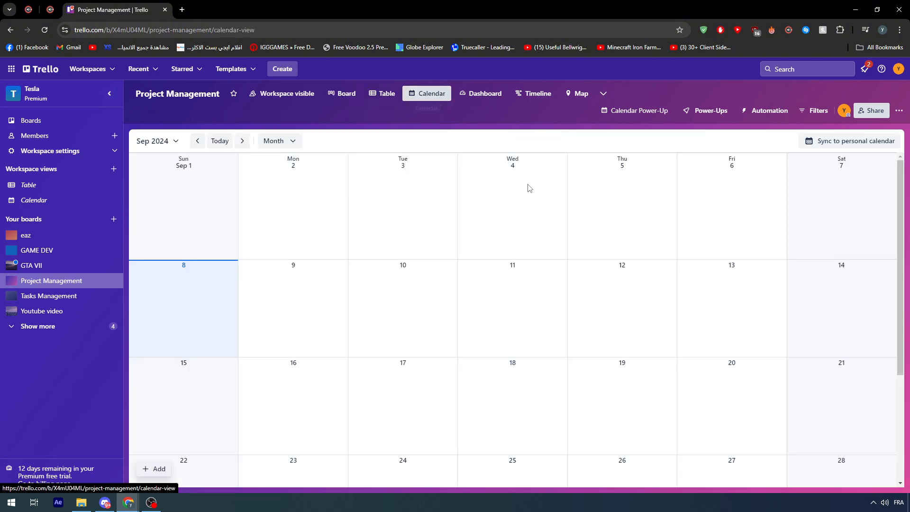
scroll(479, 274, "down", 2)
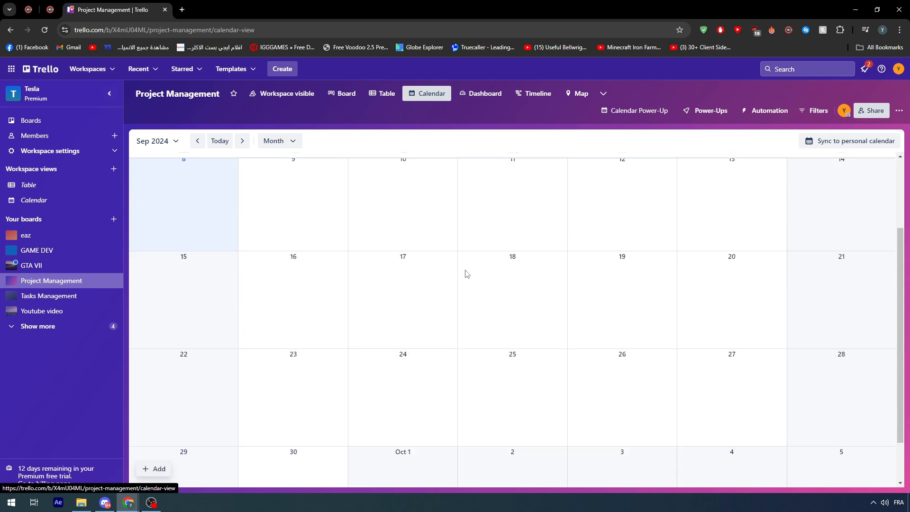
scroll(469, 237, "up", 2)
Step: Examine the Dashboard charts of cards per list, due date, member and label
left_click(491, 95)
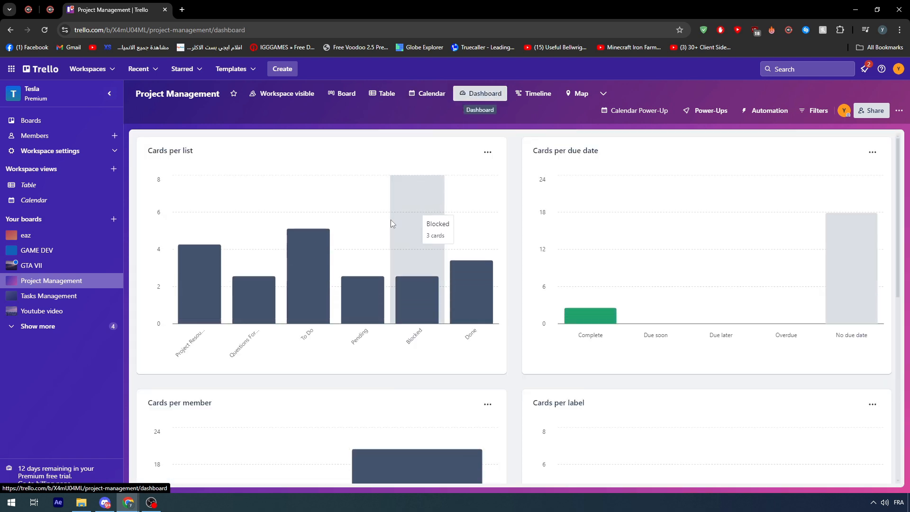
scroll(474, 308, "down", 5)
scroll(473, 289, "up", 1)
scroll(473, 289, "up", 1)
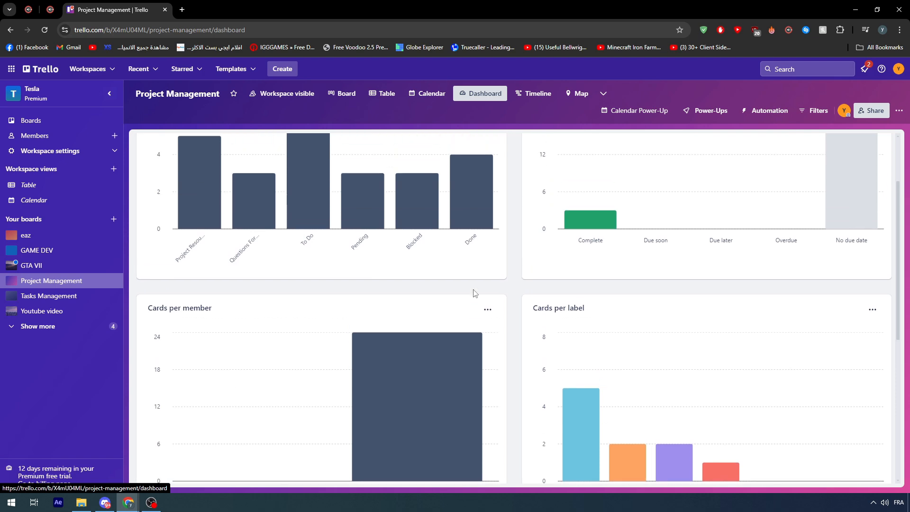
scroll(467, 280, "down", 4)
scroll(498, 213, "up", 5)
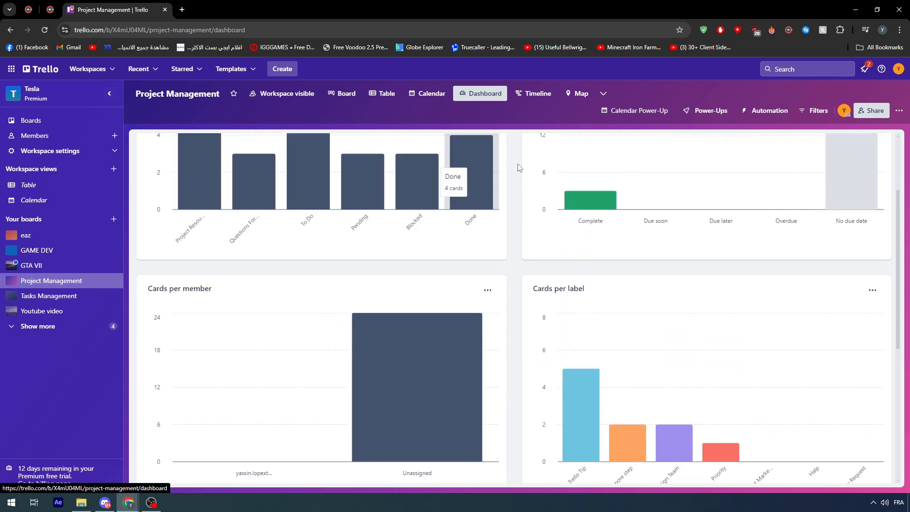
Step: View the board as a Timeline and as a Map, and return to the Board view
left_click(536, 94)
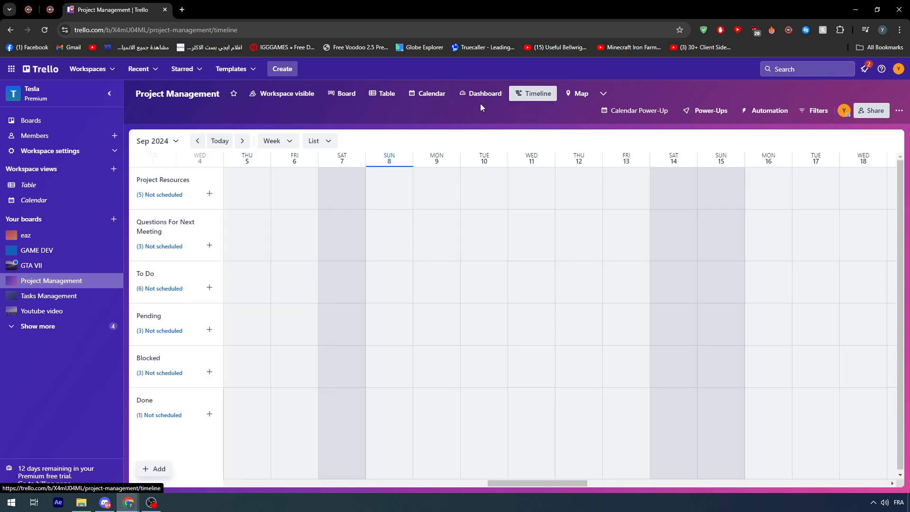
left_click(576, 93)
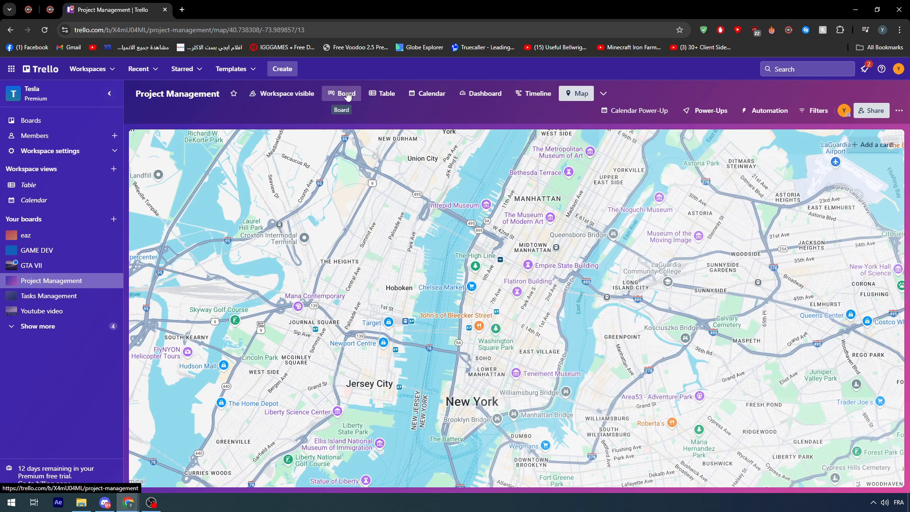
left_click(342, 93)
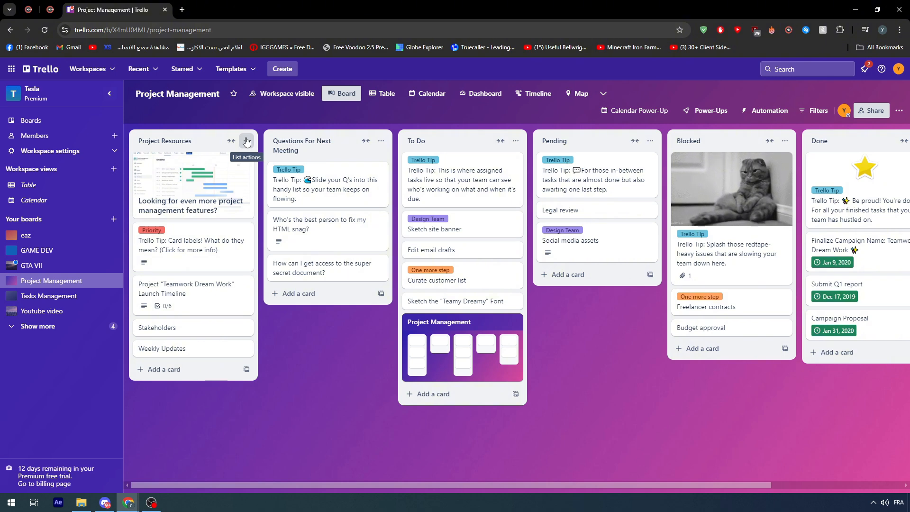
Step: Browse the Power-Ups directory from the featured ones through Trello Integrations and Essential Power-Ups to Other great Power-Ups
left_click(690, 112)
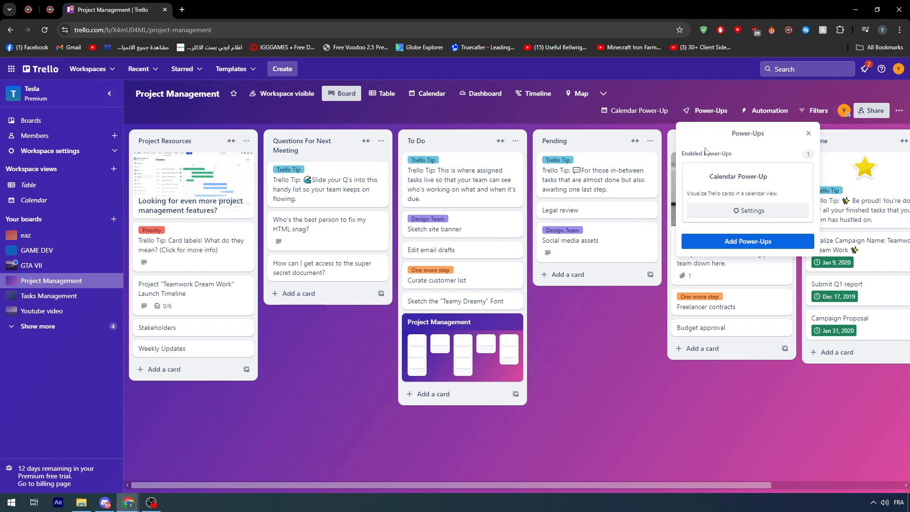
key("Escape")
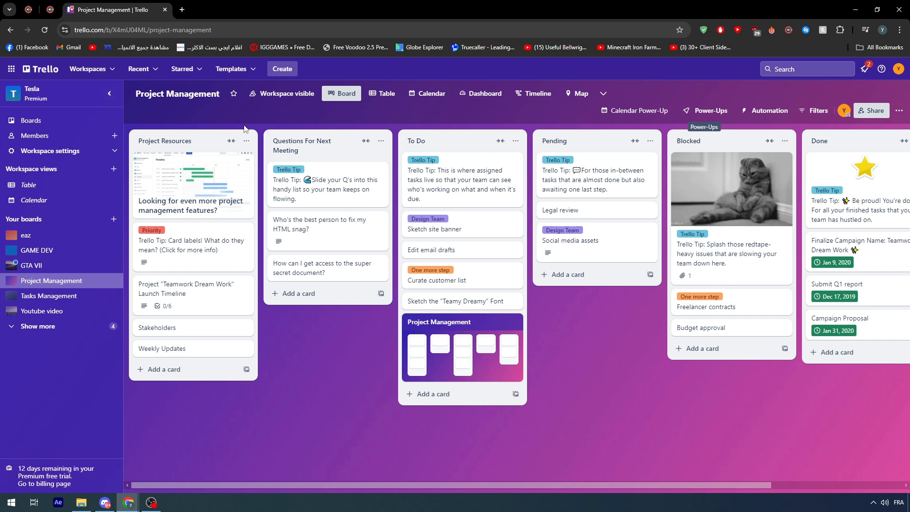
left_click(694, 110)
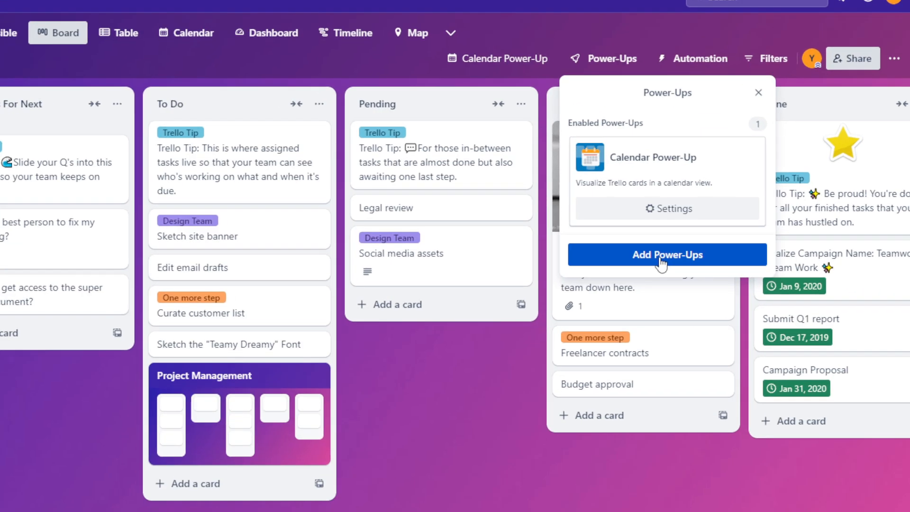
left_click(741, 244)
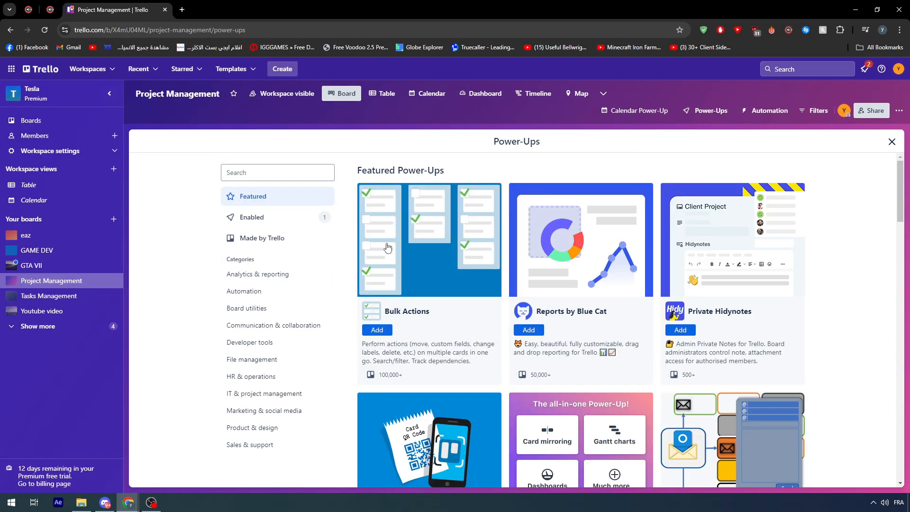
scroll(408, 270, "down", 1)
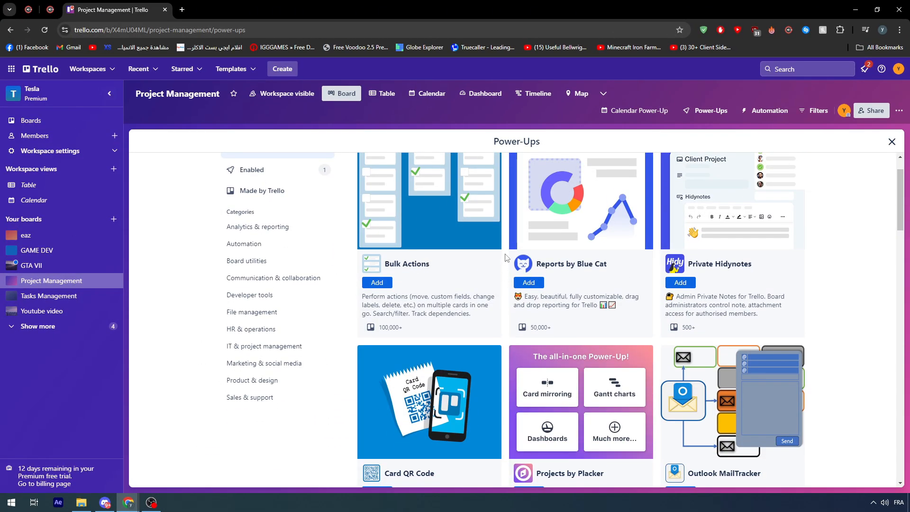
scroll(505, 262, "down", 4)
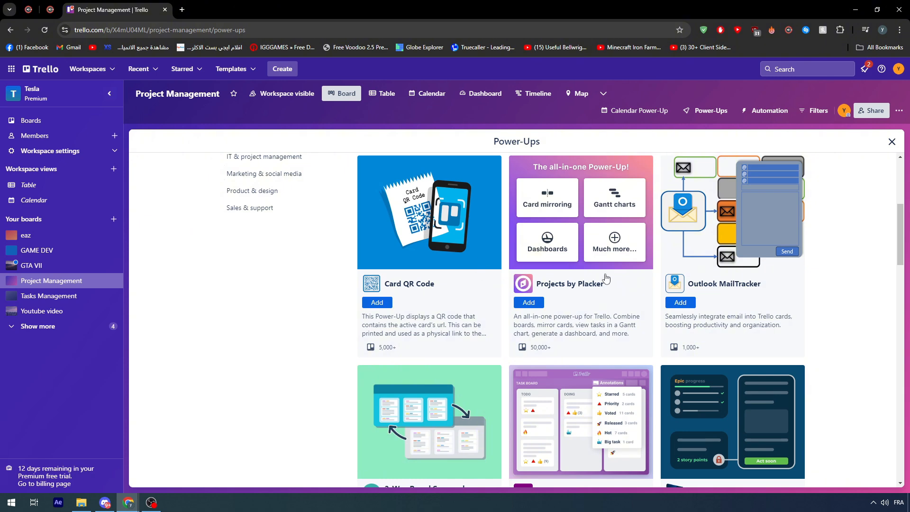
scroll(418, 228, "down", 1)
scroll(439, 222, "up", 3)
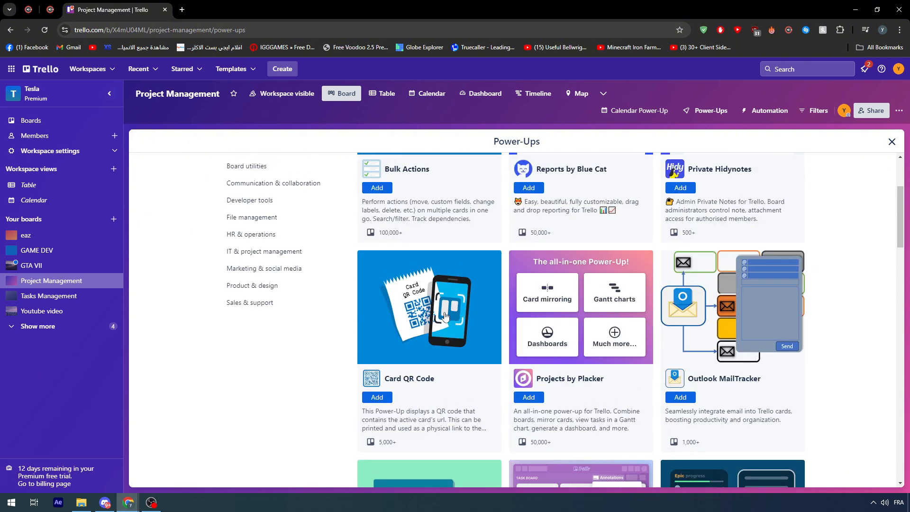
scroll(305, 327, "down", 4)
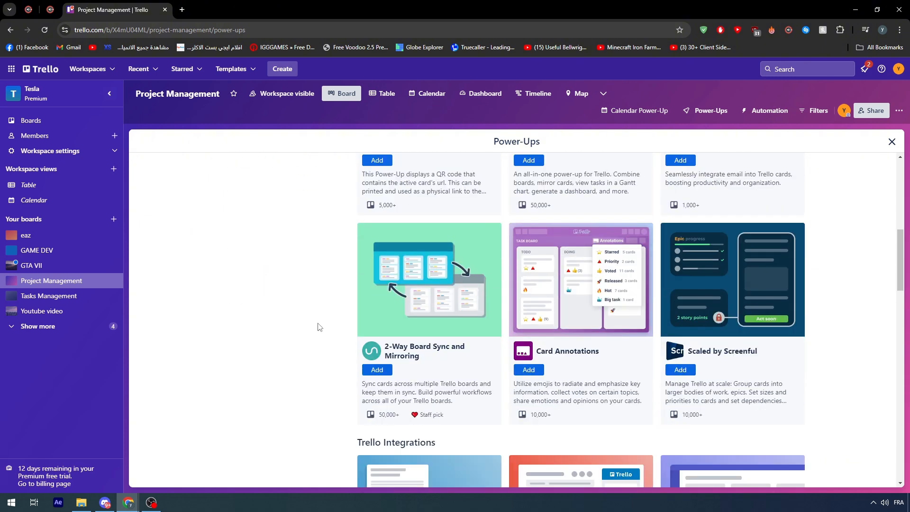
scroll(324, 334, "down", 5)
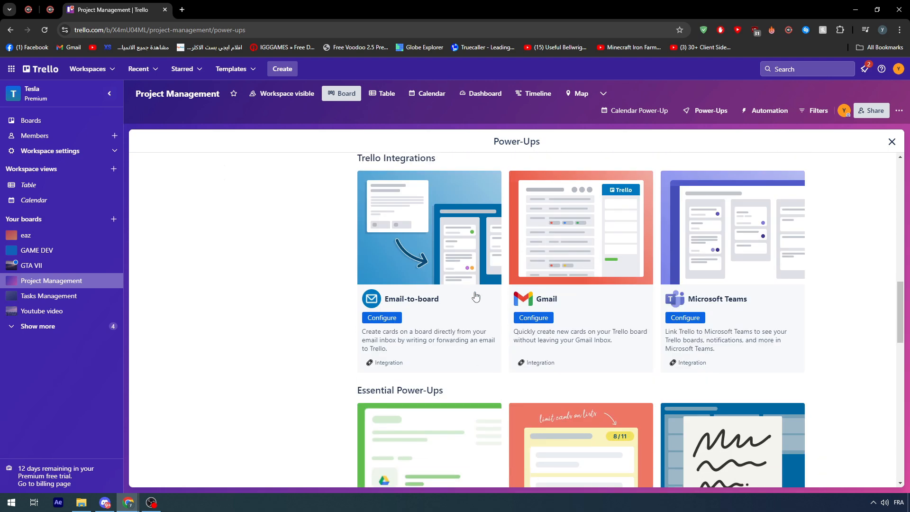
scroll(447, 331, "down", 5)
scroll(450, 353, "down", 5)
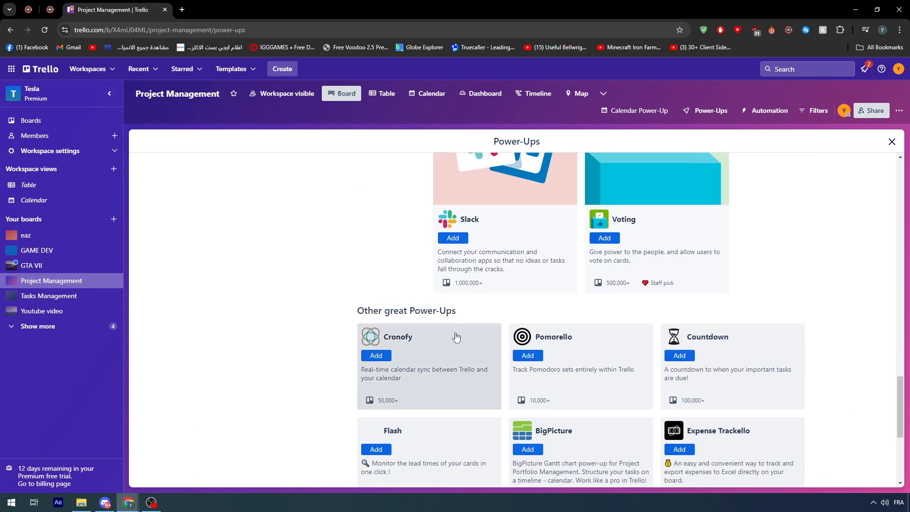
scroll(706, 390, "up", 3)
scroll(636, 345, "down", 1)
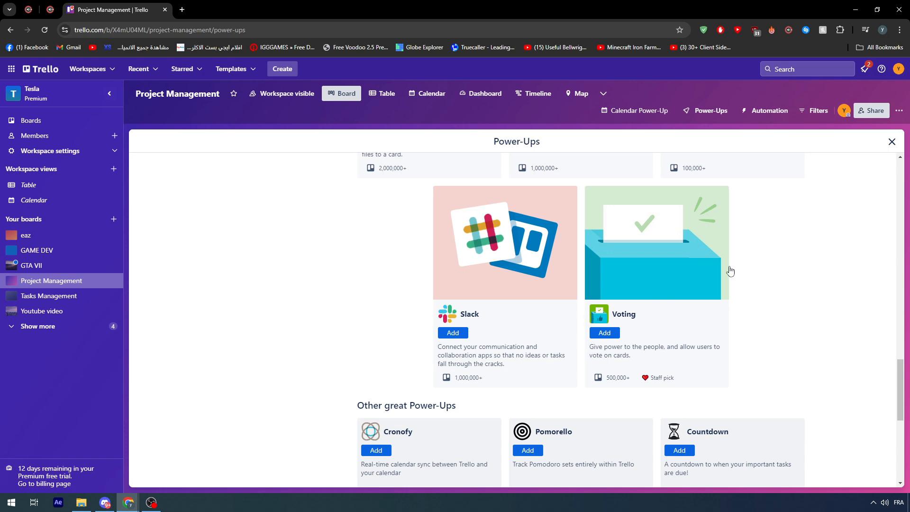
Step: Leave the Power-Ups directory and view the board's Automation options
left_click(892, 142)
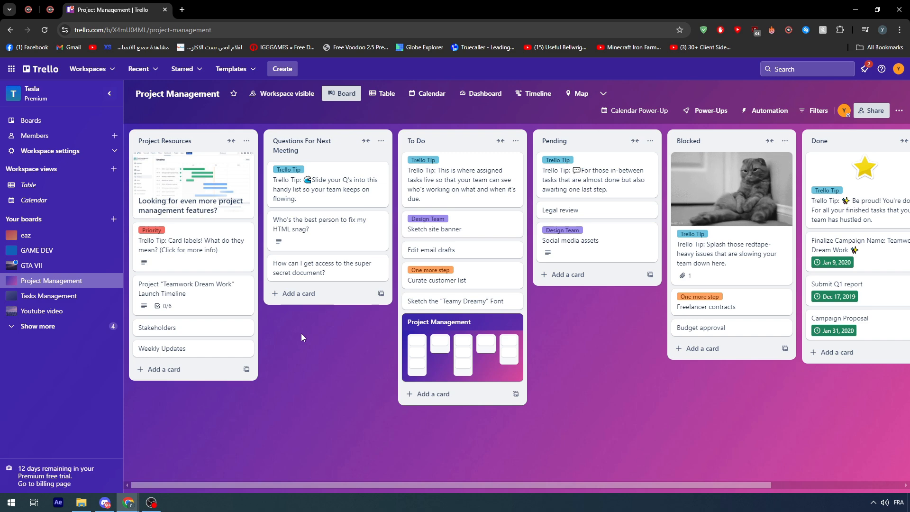
left_click(766, 110)
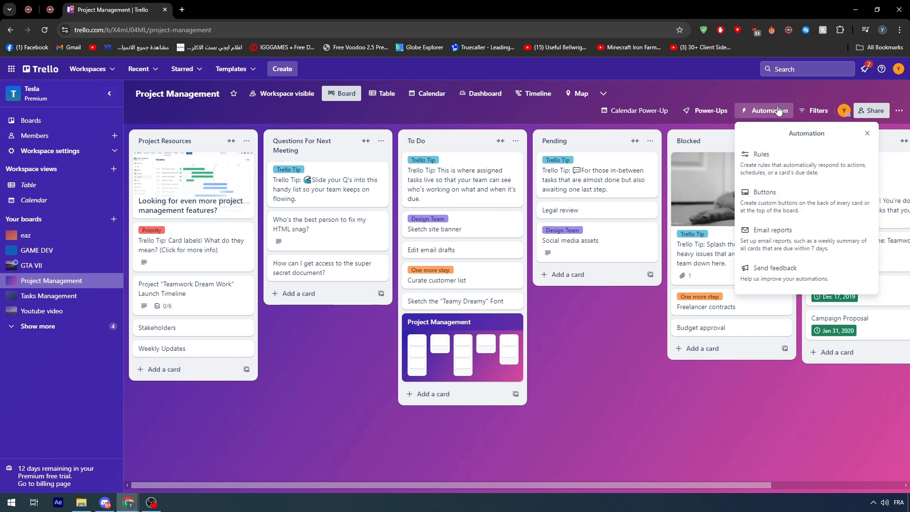
left_click(600, 334)
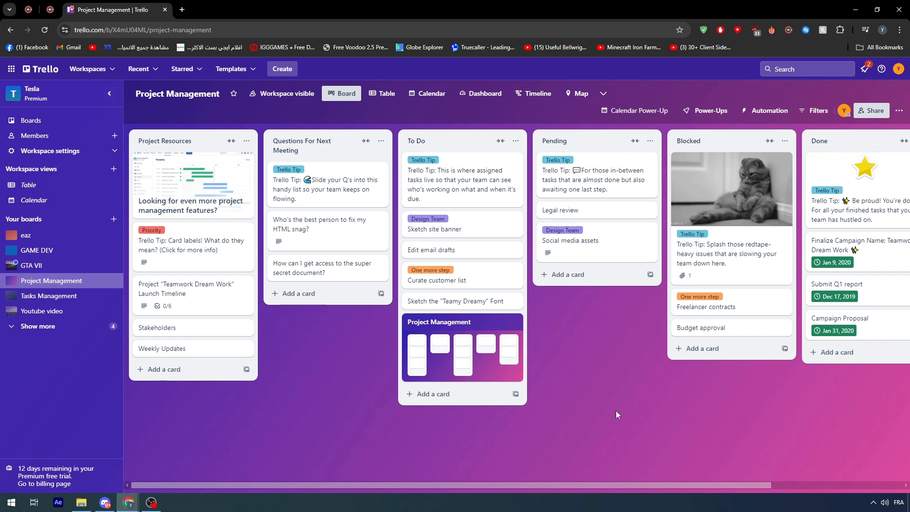
Step: Reorder the Pending list so the Legal review card sits above the Trello Tip card
left_click_drag(663, 483, 761, 476)
left_click_drag(470, 182, 418, 176)
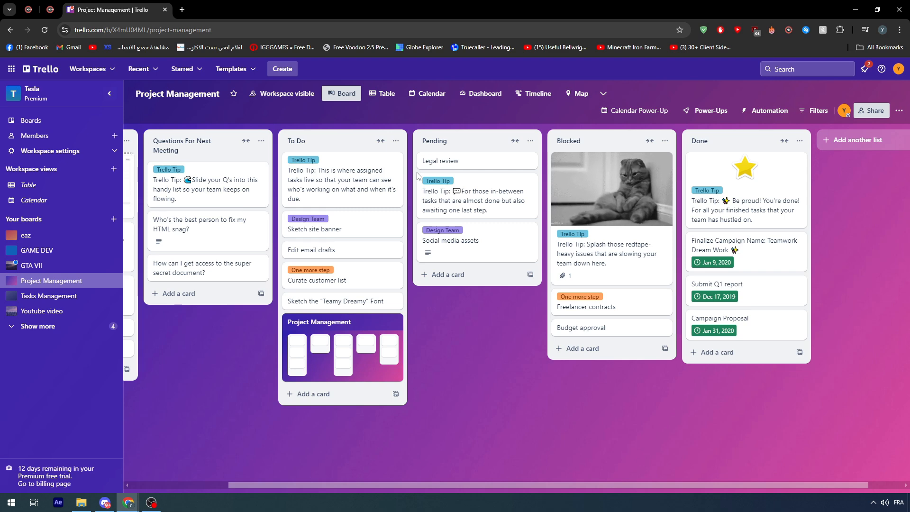
Step: Filter the board to show only cards with the Priority label
left_click(828, 115)
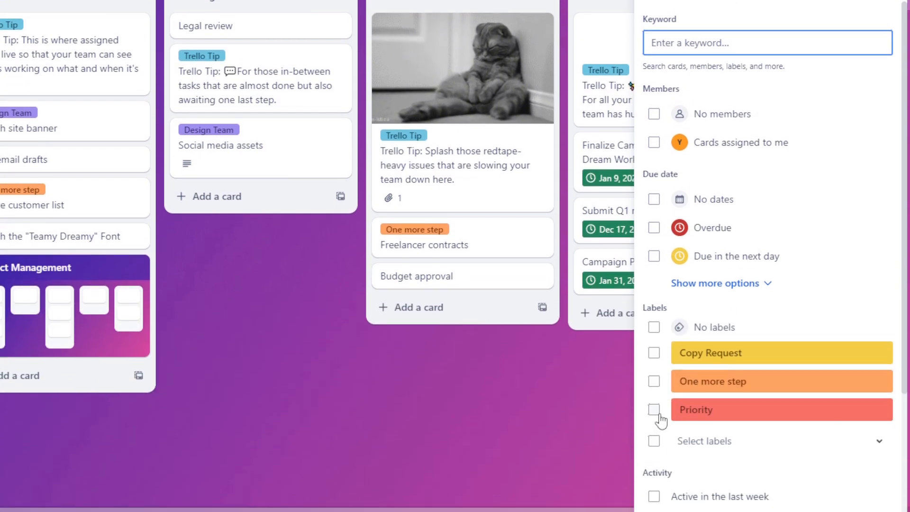
left_click(654, 406)
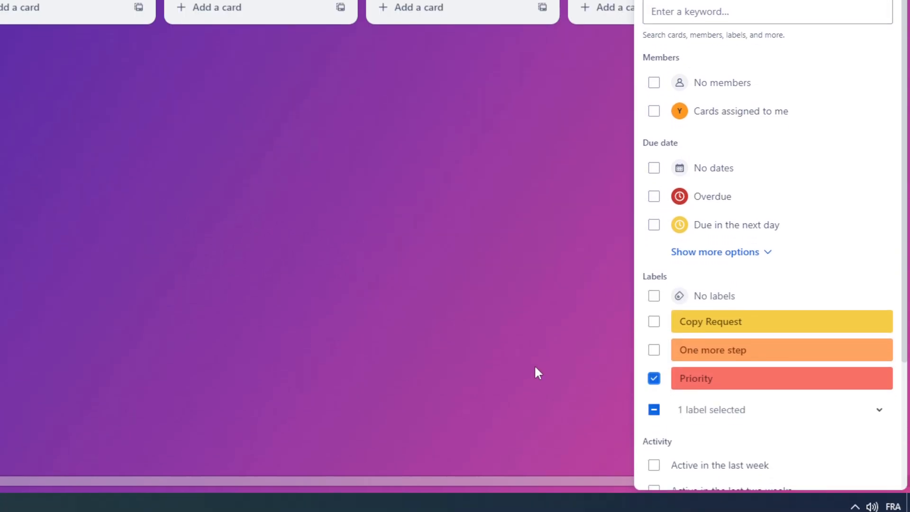
left_click(538, 373)
left_click_drag(463, 488, 215, 482)
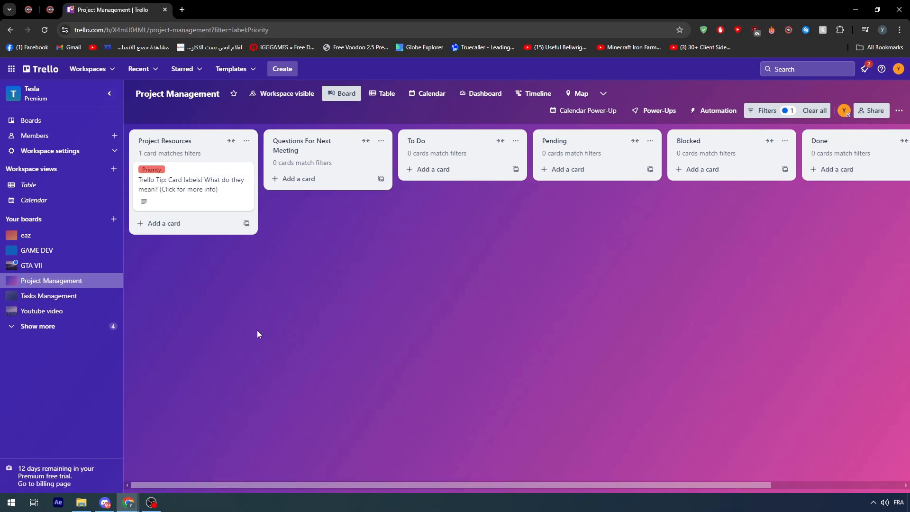